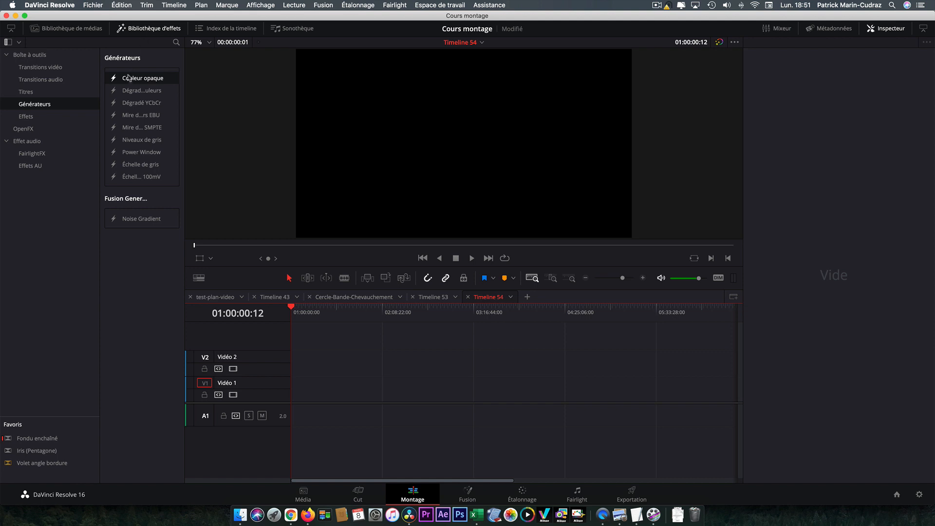
Place a Couleur opaque generator on track Vidéo 1 and set its colour to light pink
{"action": "left_click_drag", "start_coordinate": [131, 80], "coordinate": [298, 391]}
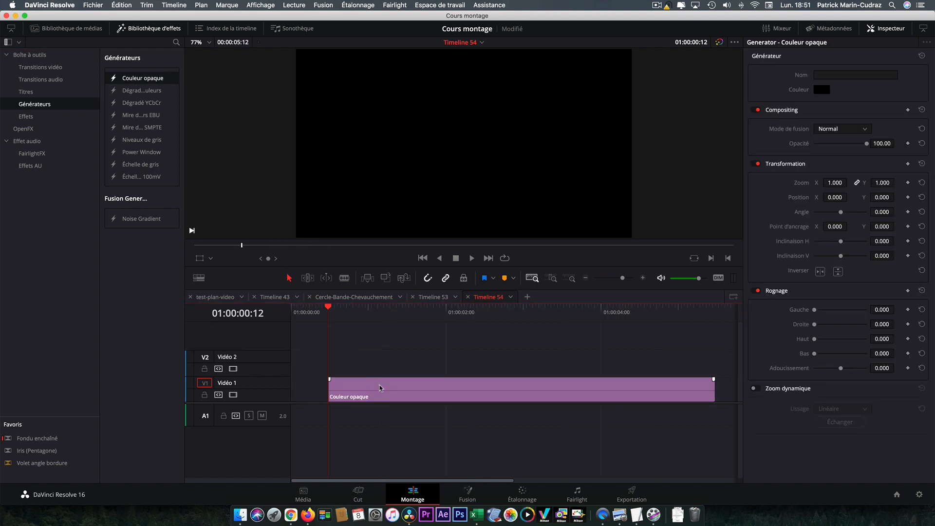
{"action": "left_click_drag", "start_coordinate": [329, 308], "coordinate": [418, 308]}
{"action": "left_click", "coordinate": [824, 89]}
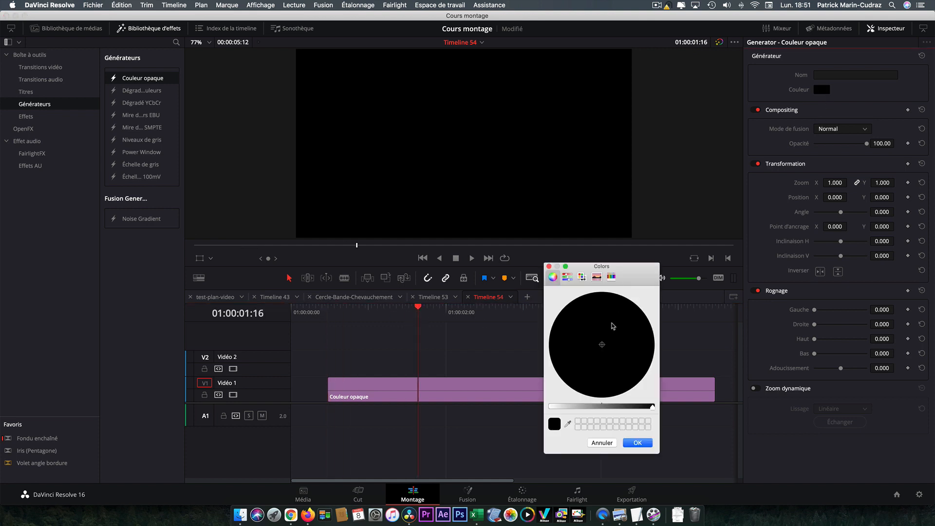
{"action": "left_click_drag", "start_coordinate": [653, 410], "coordinate": [540, 411]}
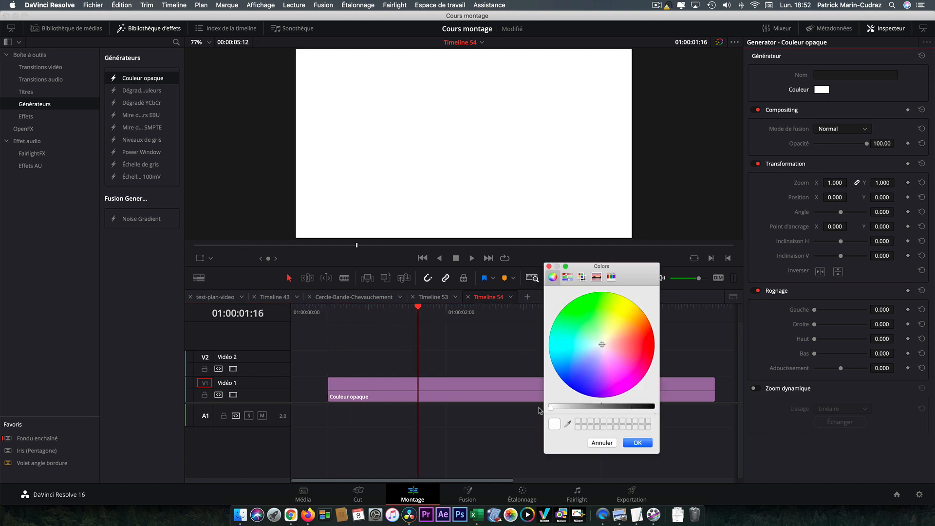
{"action": "left_click_drag", "start_coordinate": [602, 347], "coordinate": [617, 348]}
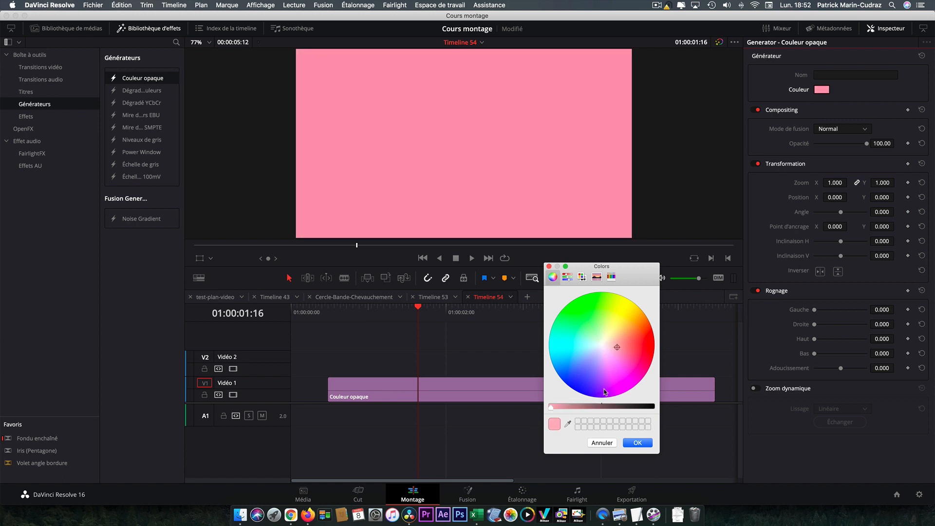
{"action": "left_click", "coordinate": [638, 443]}
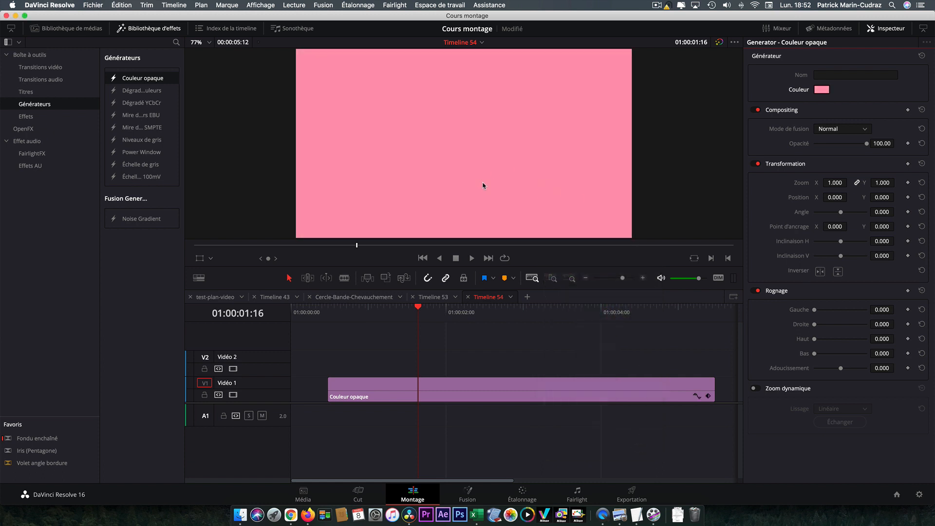
{"action": "left_click_drag", "start_coordinate": [418, 308], "coordinate": [457, 314]}
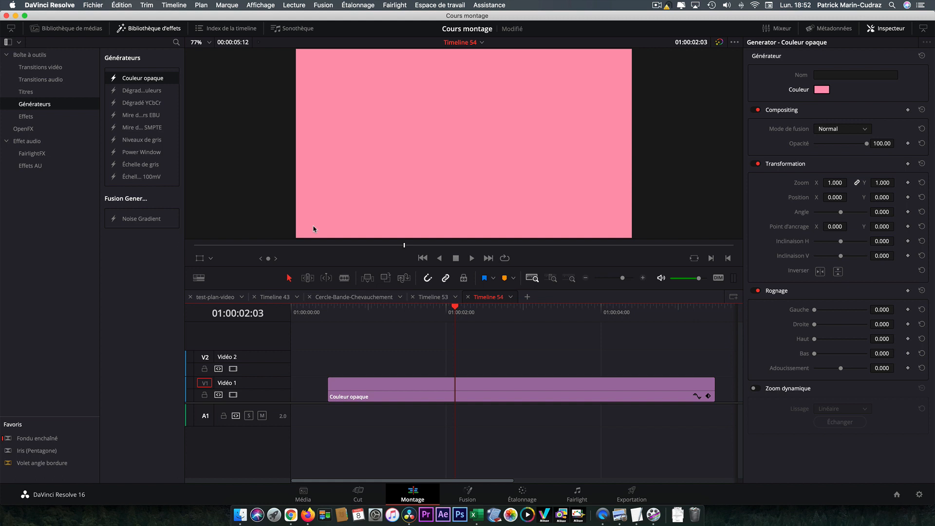
Delete the Couleur opaque clip from track Vidéo 1
{"action": "left_click", "coordinate": [486, 390]}
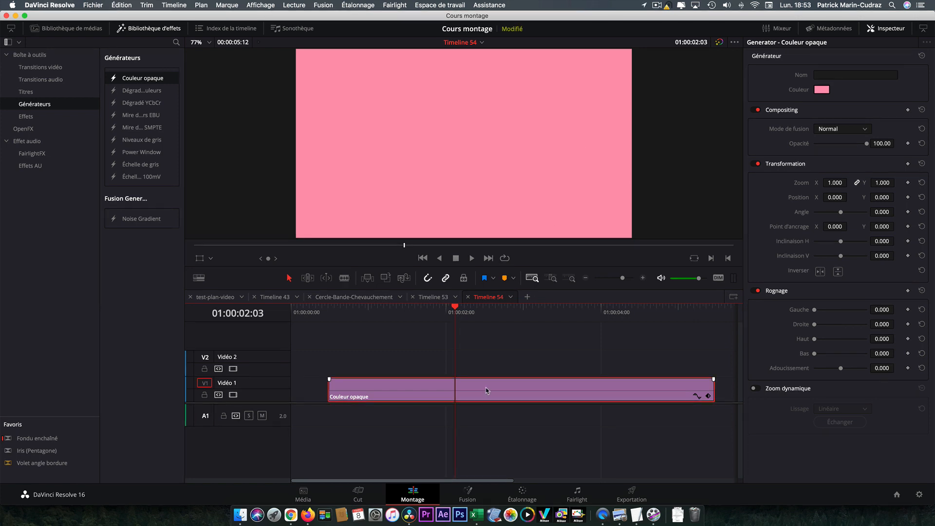
{"action": "key", "text": "BackSpace"}
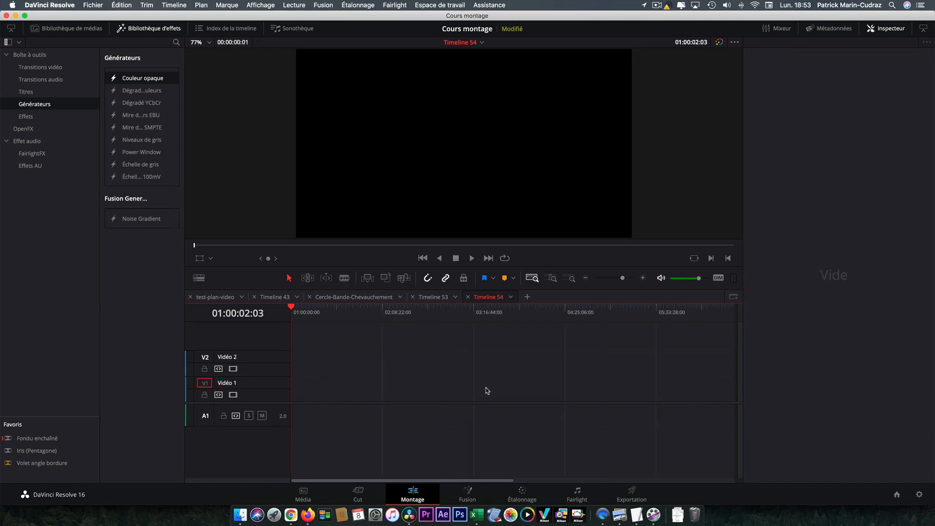
Add an empty Fusion composition to track Vidéo 1 and open it on the Fusion page
{"action": "left_click", "coordinate": [26, 117]}
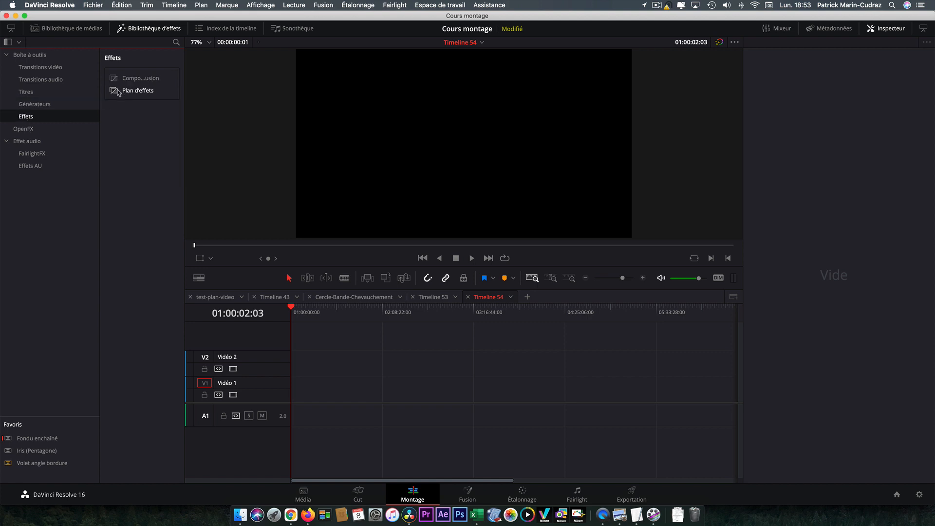
{"action": "left_click_drag", "start_coordinate": [117, 77], "coordinate": [297, 397]}
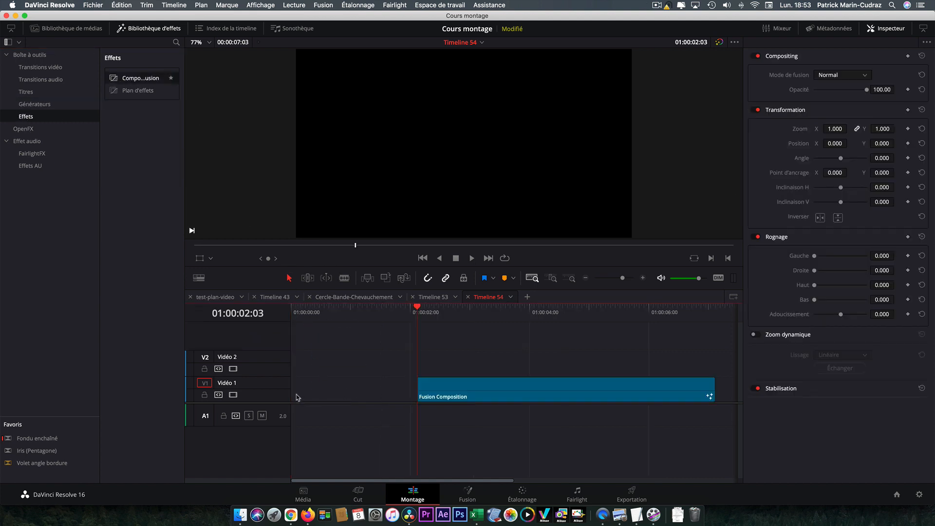
{"action": "left_click", "coordinate": [469, 496]}
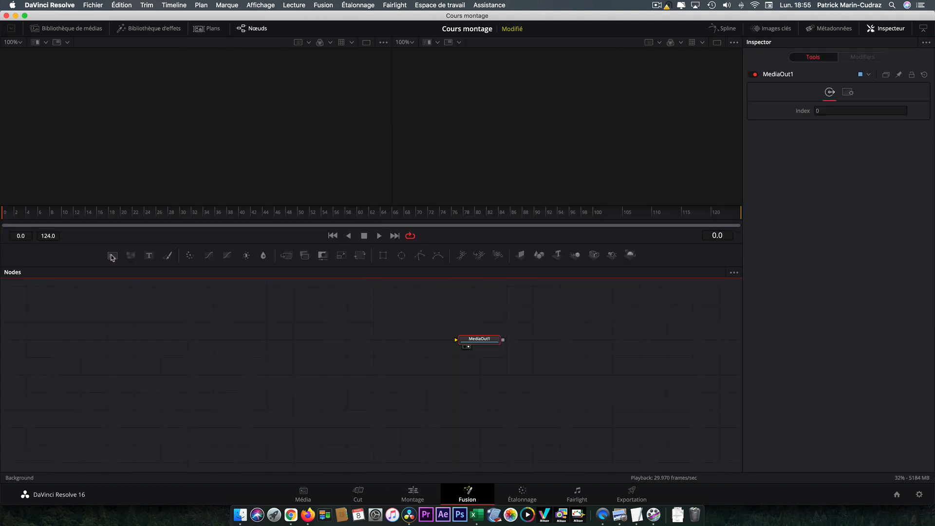
Connect a new Background node to MediaOut1 and colour it muted blue with hue 0.544, saturation 0.446 and value 0.575
{"action": "left_click_drag", "start_coordinate": [113, 255], "coordinate": [457, 340]}
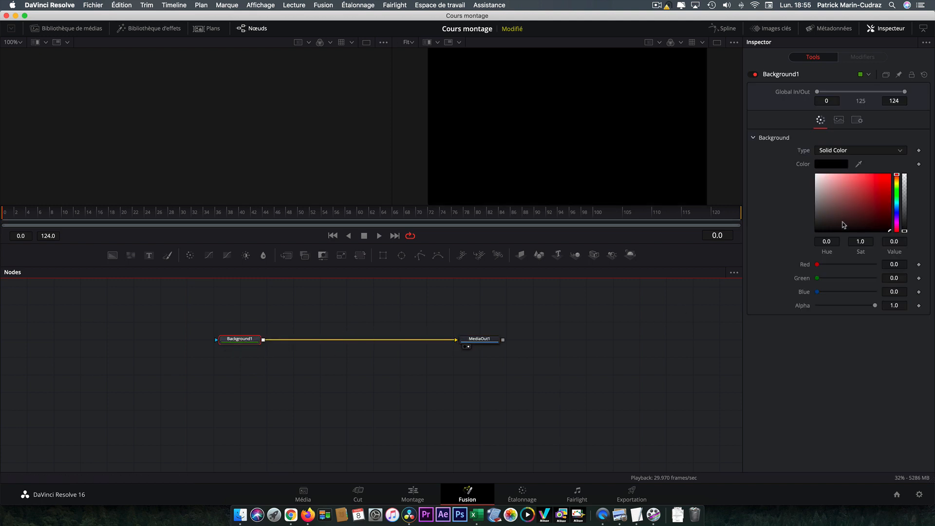
{"action": "left_click_drag", "start_coordinate": [844, 225], "coordinate": [849, 200]}
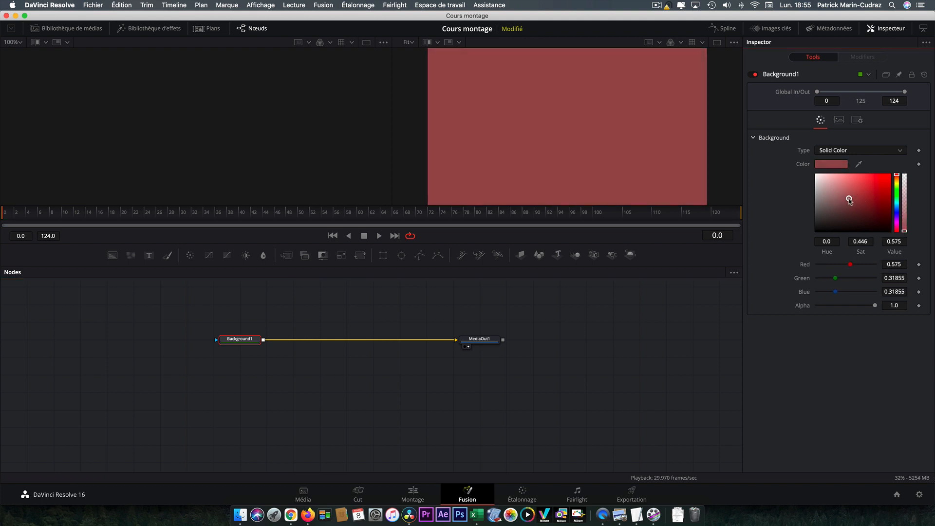
{"action": "left_click_drag", "start_coordinate": [898, 178], "coordinate": [897, 205]}
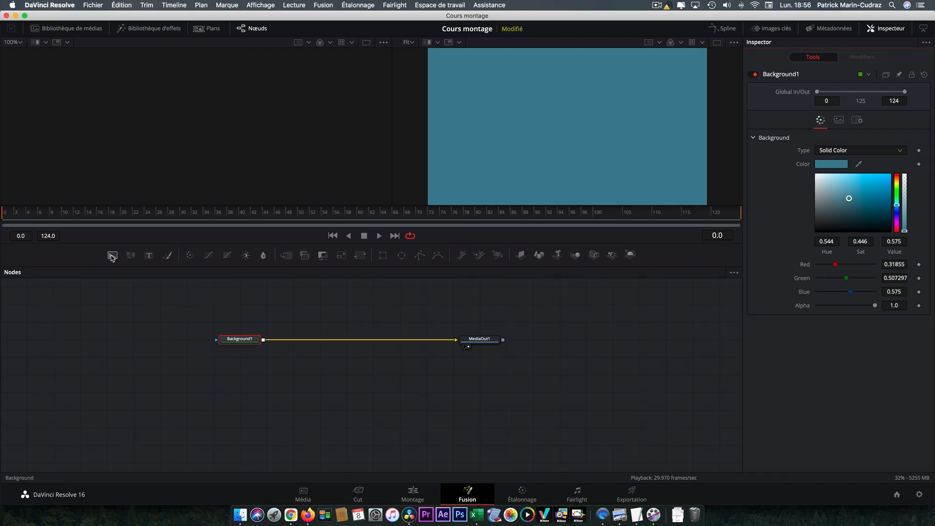
Add a second Background node, merge it over Background1 and place it above the Merge node
{"action": "left_click_drag", "start_coordinate": [112, 255], "coordinate": [241, 306]}
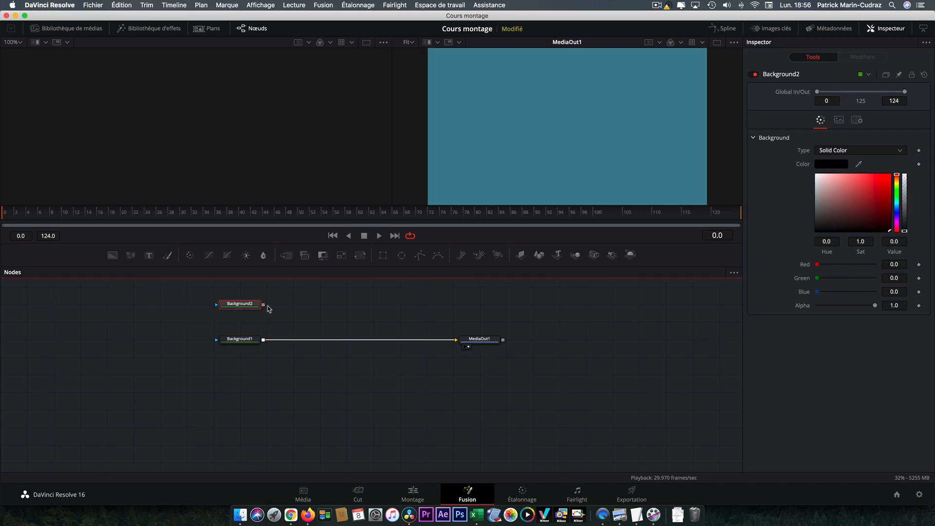
{"action": "left_click_drag", "start_coordinate": [306, 312], "coordinate": [265, 341]}
{"action": "left_click_drag", "start_coordinate": [244, 310], "coordinate": [293, 310]}
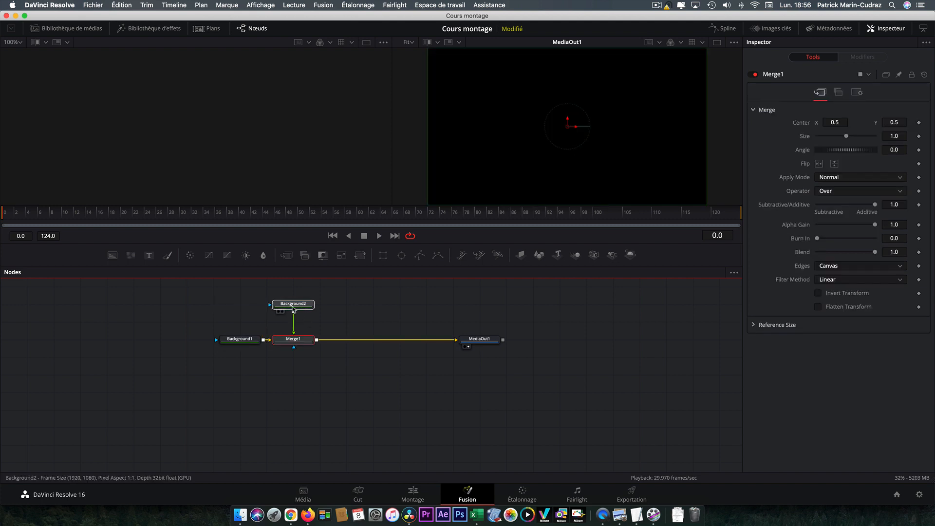
Mask Background2 with an Ellipse node and space the nodes out vertically in the node graph
{"action": "left_click", "coordinate": [300, 308]}
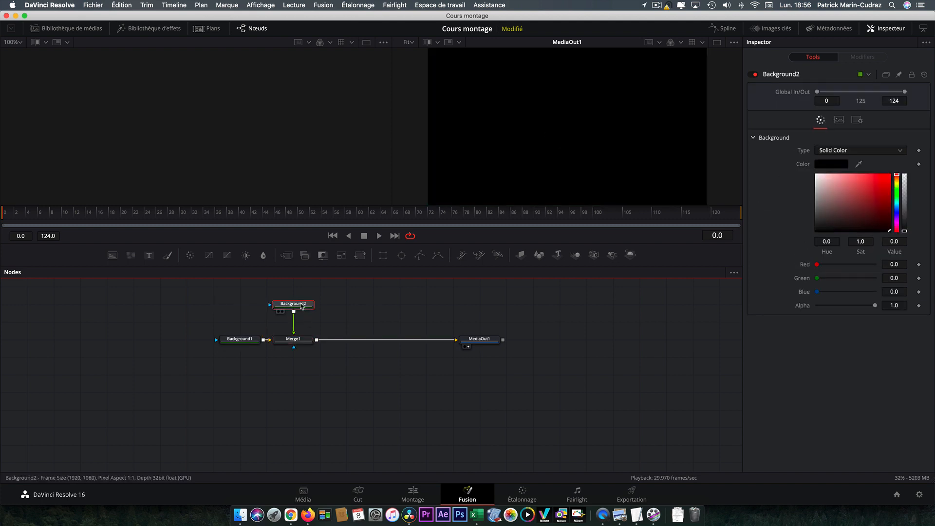
{"action": "left_click", "coordinate": [402, 255]}
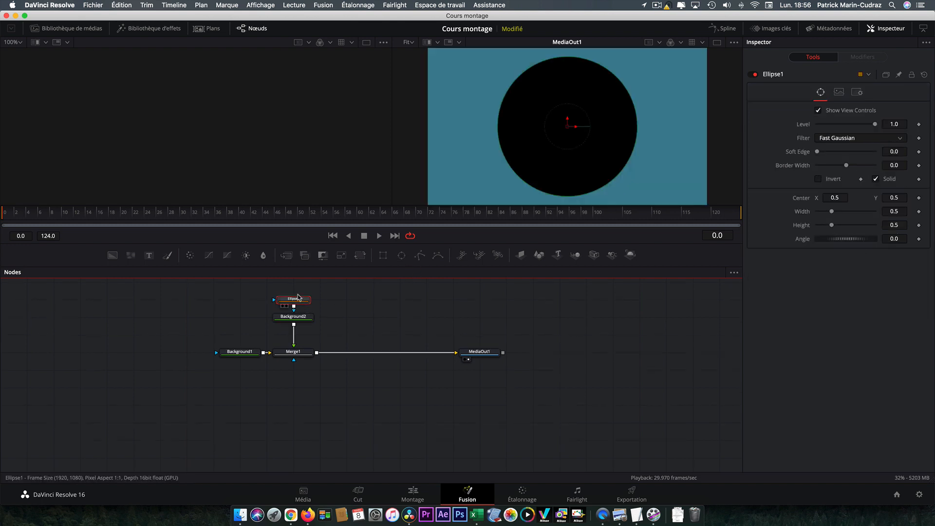
{"action": "left_click_drag", "start_coordinate": [297, 295], "coordinate": [297, 278]}
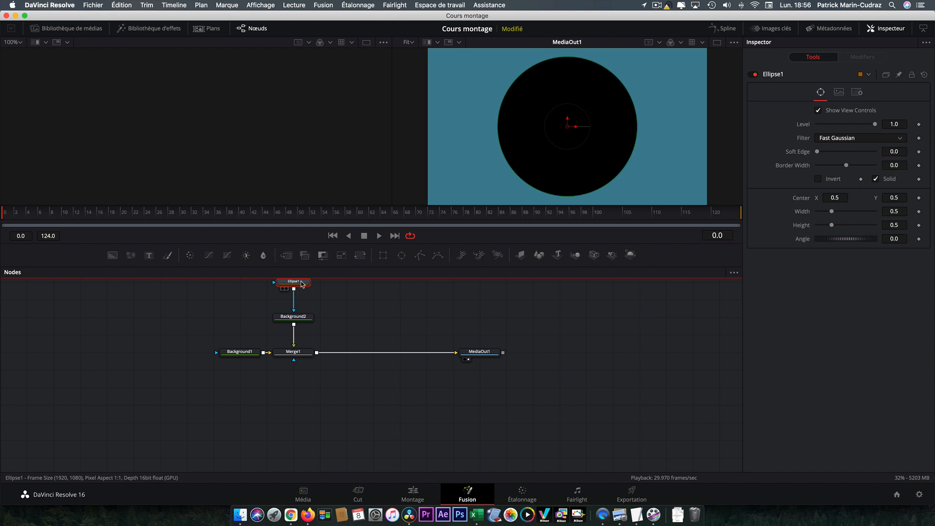
{"action": "left_click_drag", "start_coordinate": [205, 291], "coordinate": [502, 365]}
{"action": "left_click_drag", "start_coordinate": [302, 284], "coordinate": [303, 321]}
{"action": "left_click", "coordinate": [303, 320]}
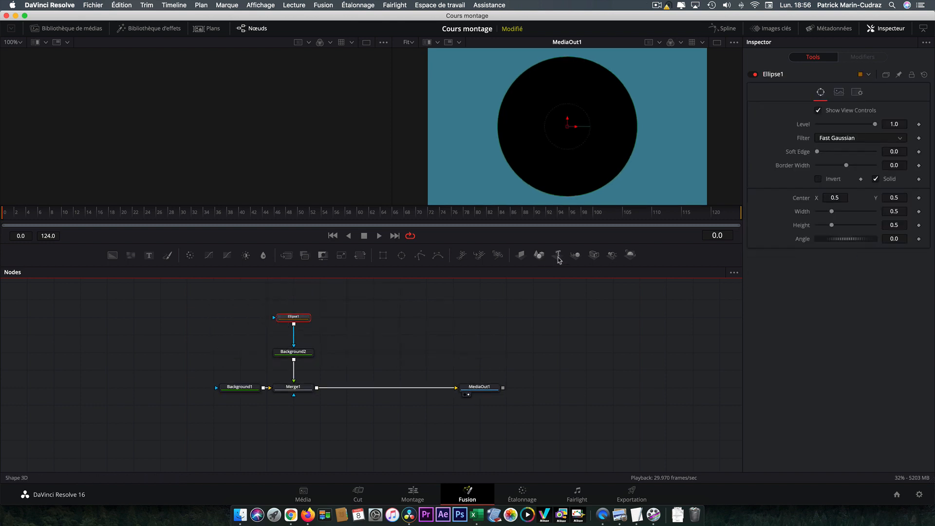
Invert the Ellipse1 mask and set its soft edge to 0.2, width to about 1.055 and height to about 0.63
{"action": "left_click", "coordinate": [819, 180]}
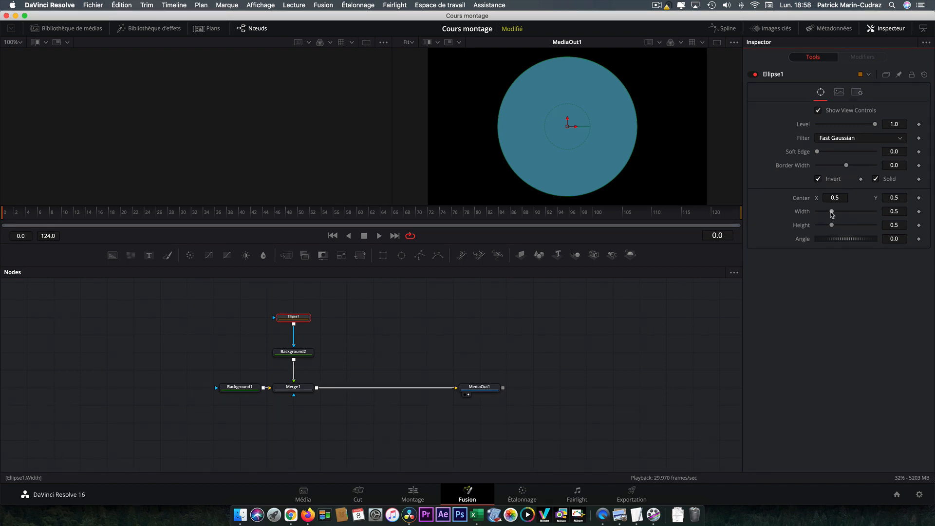
{"action": "left_click_drag", "start_coordinate": [831, 215], "coordinate": [843, 214]}
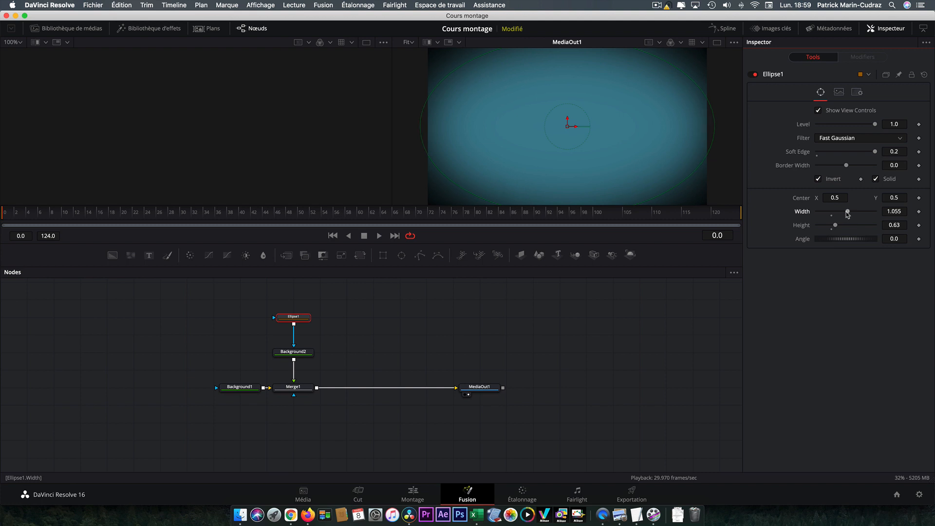
Soften the vignette with a Merge1 blend of about 0.283 and an Ellipse1 width of about 1.134 and height of about 0.756
{"action": "left_click", "coordinate": [303, 389]}
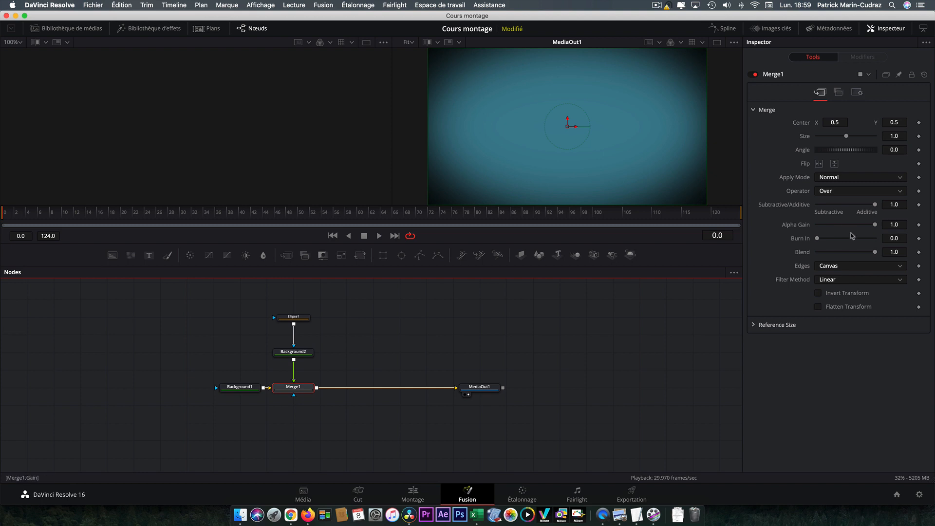
{"action": "left_click_drag", "start_coordinate": [876, 252], "coordinate": [841, 253]}
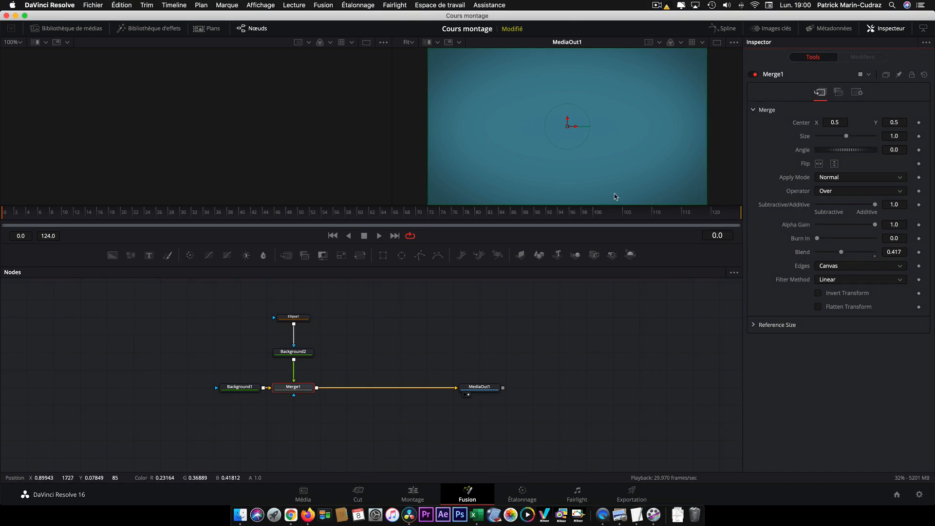
{"action": "left_click", "coordinate": [303, 319]}
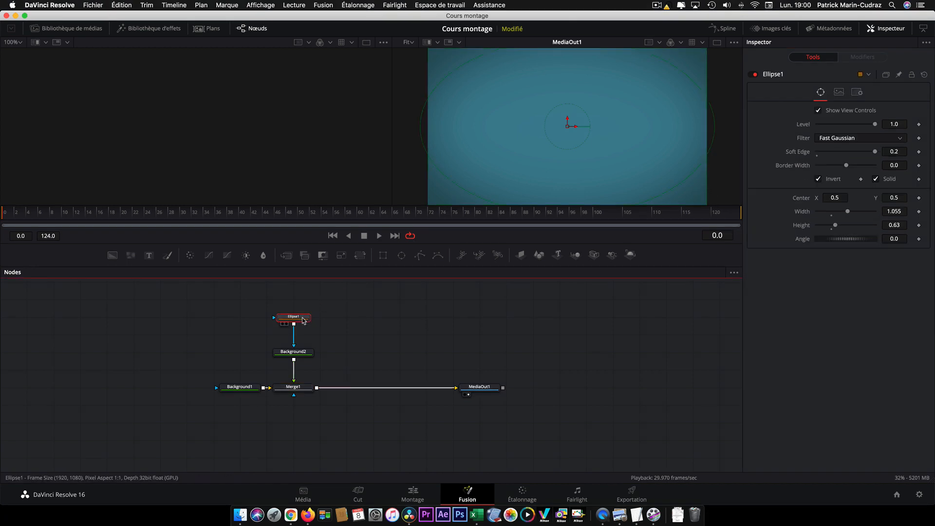
{"action": "left_click", "coordinate": [849, 213]}
{"action": "left_click_drag", "start_coordinate": [849, 214], "coordinate": [841, 228]}
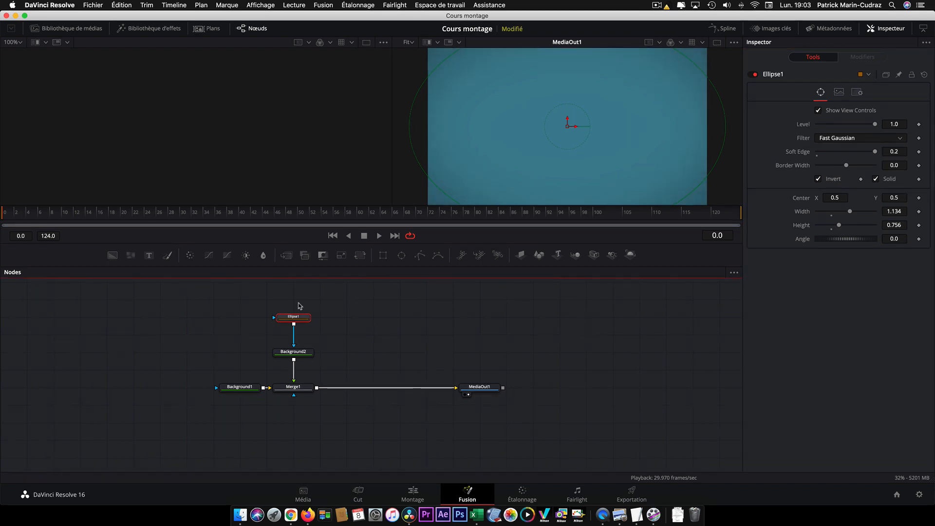
Create a macro from the Ellipse1, Background1, Background2 and Merge1 nodes
{"action": "left_click_drag", "start_coordinate": [193, 302], "coordinate": [351, 412]}
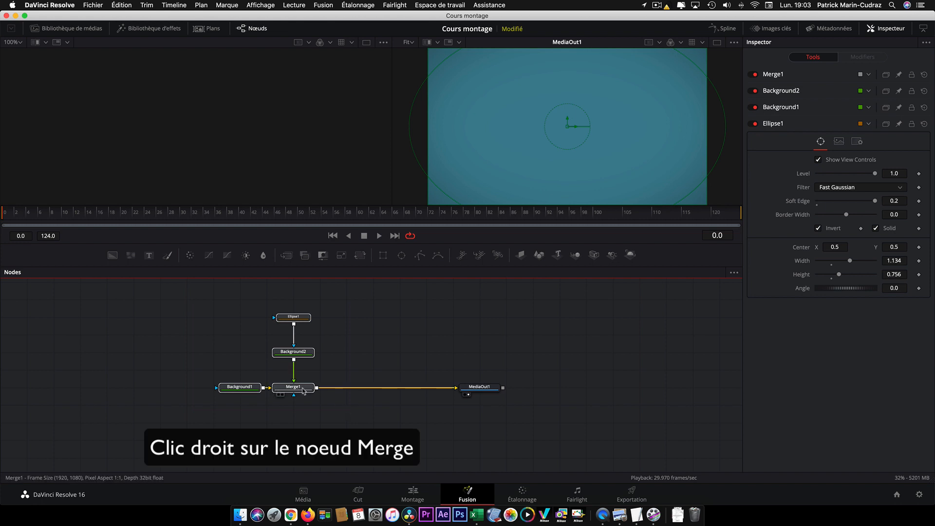
{"action": "right_click", "coordinate": [303, 389]}
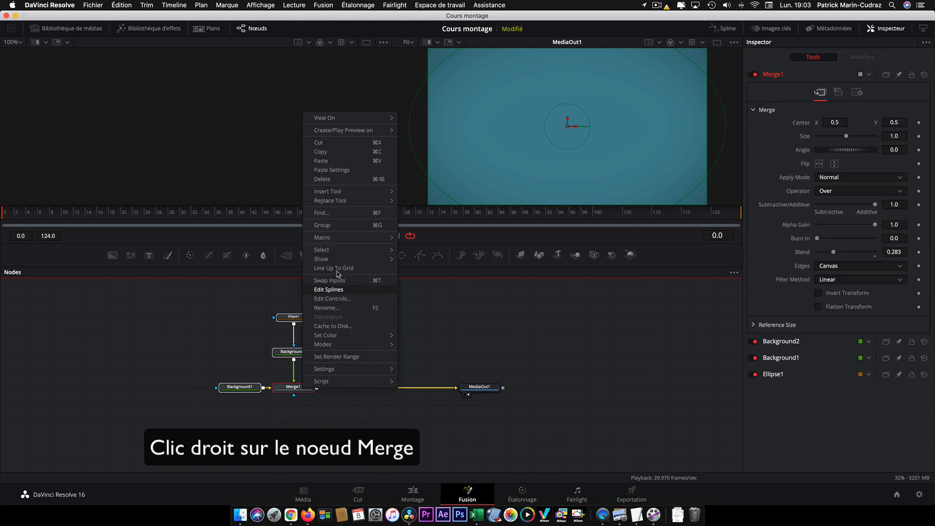
{"action": "mouse_move", "coordinate": [340, 239]}
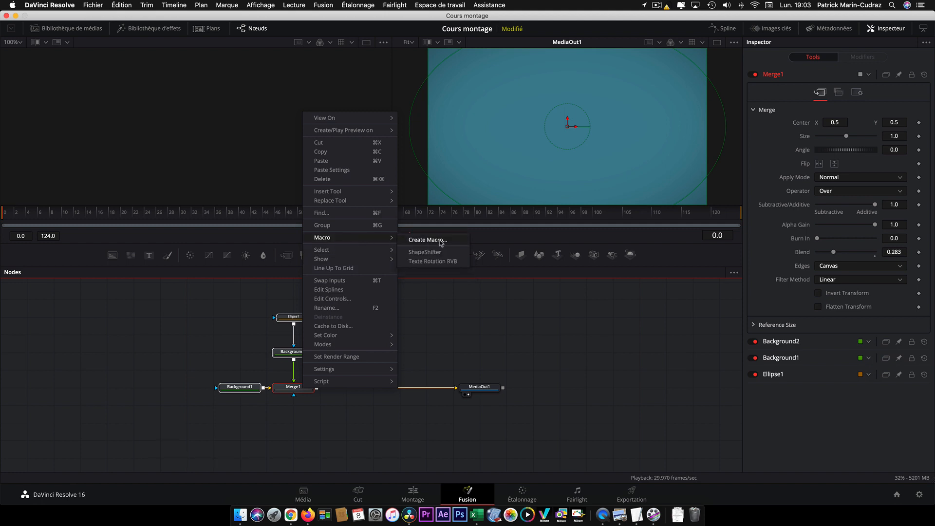
{"action": "left_click", "coordinate": [441, 240]}
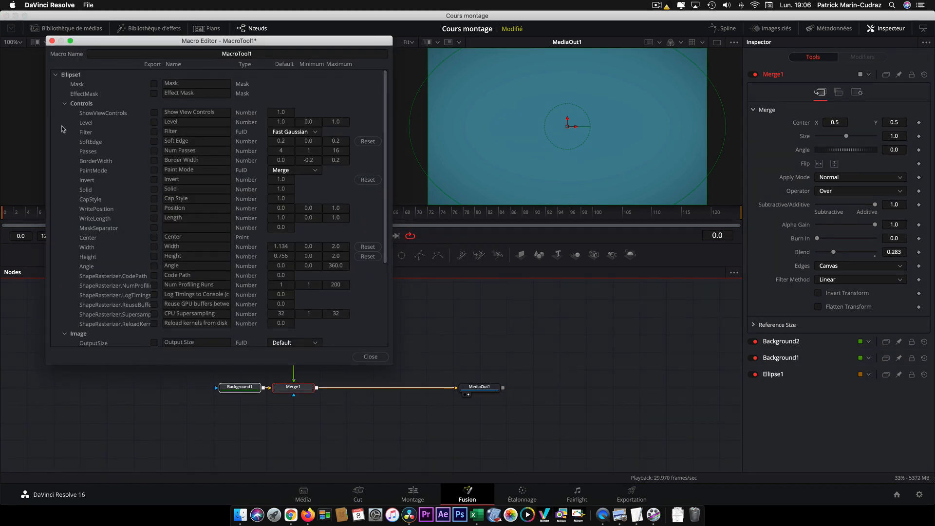
Collapse the node parameter lists in the Macro Editor and name the macro Fond Diffus
{"action": "left_click", "coordinate": [57, 75]}
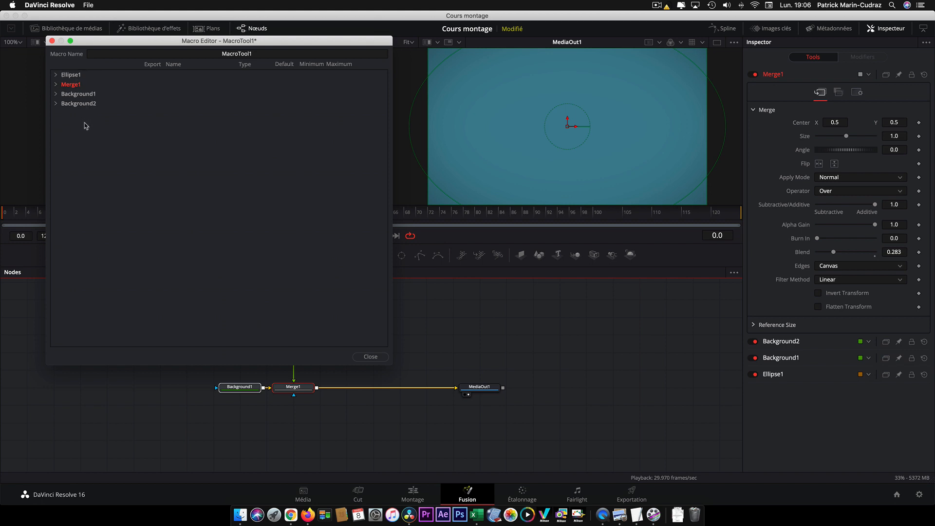
{"action": "left_click", "coordinate": [264, 51]}
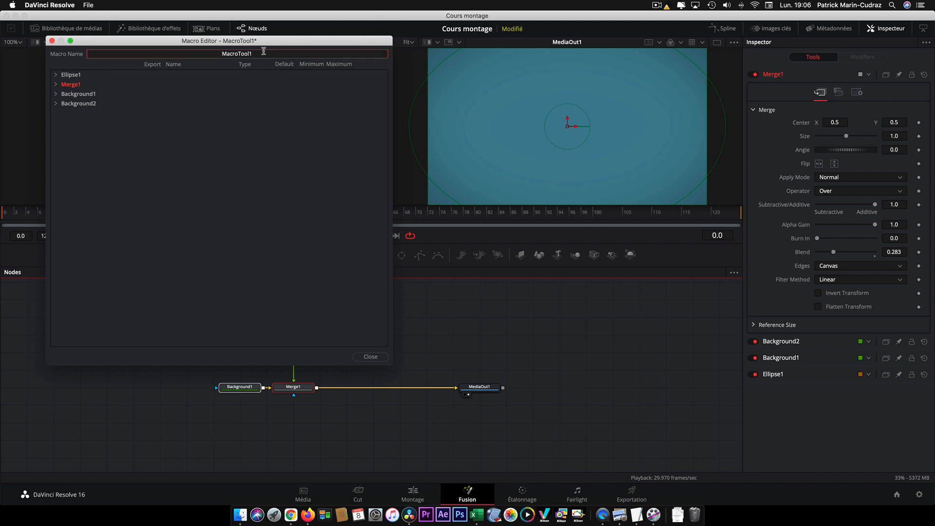
{"action": "left_click_drag", "start_coordinate": [264, 51], "coordinate": [221, 50]}
{"action": "type", "text": "Fond Diffus"}
Export Background1's TopLeftRed, TopLeftGreen, TopLeftBlue and TopLeftAlpha colour parameters in the macro
{"action": "left_click", "coordinate": [55, 95]}
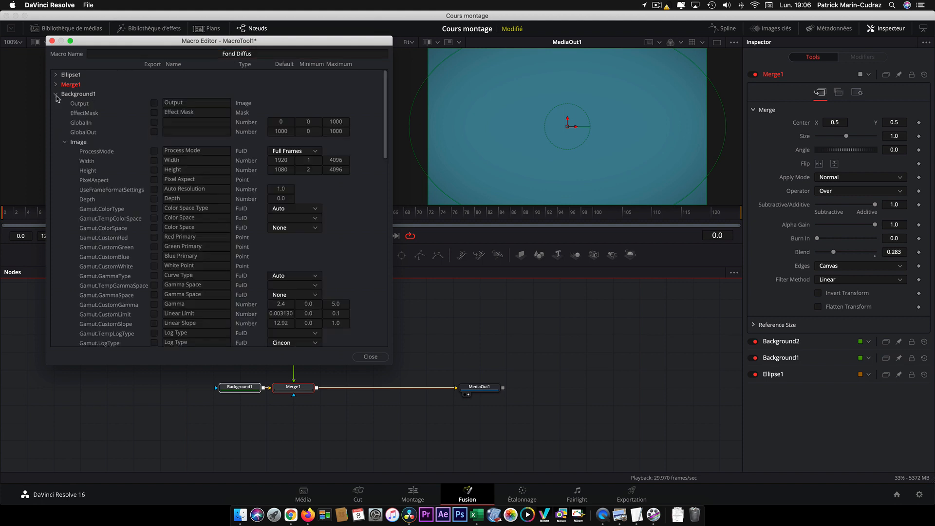
{"action": "left_click", "coordinate": [65, 142]}
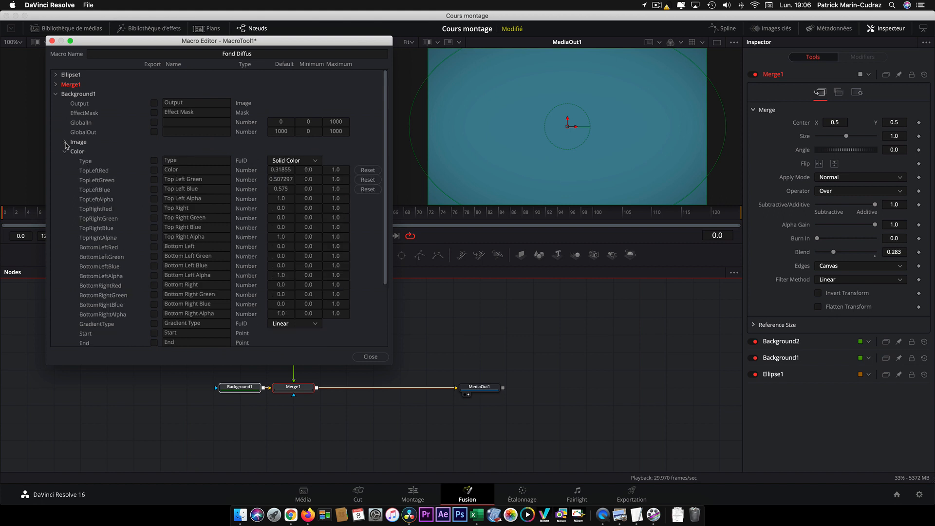
{"action": "left_click", "coordinate": [154, 171]}
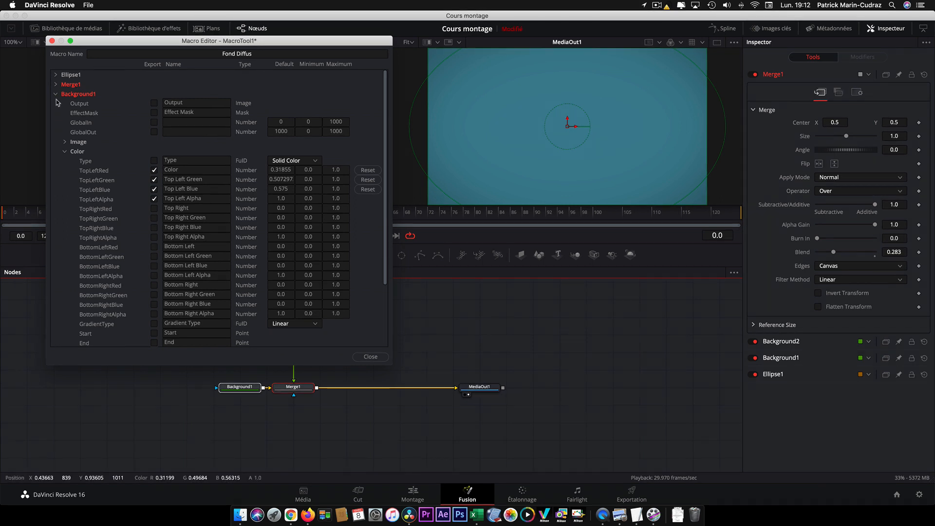
Export Merge1's BlendClone parameter in the macro under the name Vignetage
{"action": "left_click", "coordinate": [55, 94]}
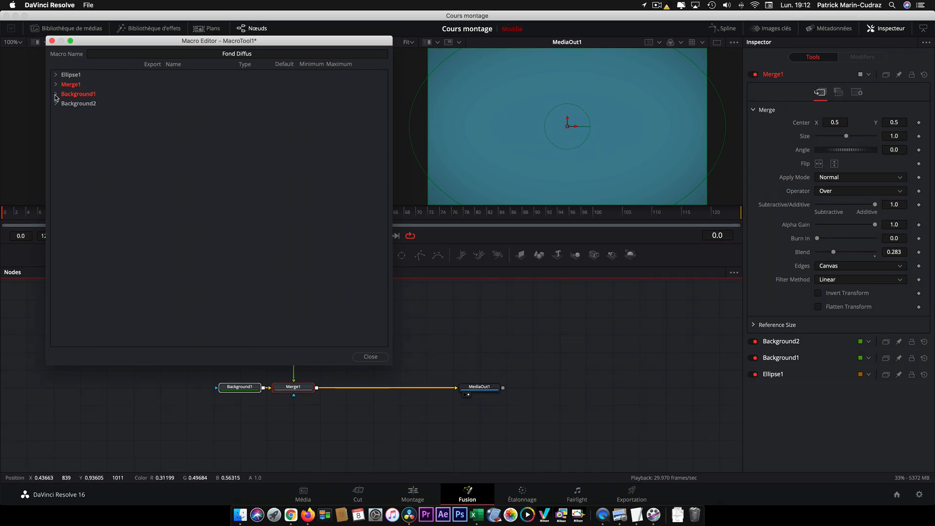
{"action": "left_click", "coordinate": [55, 85]}
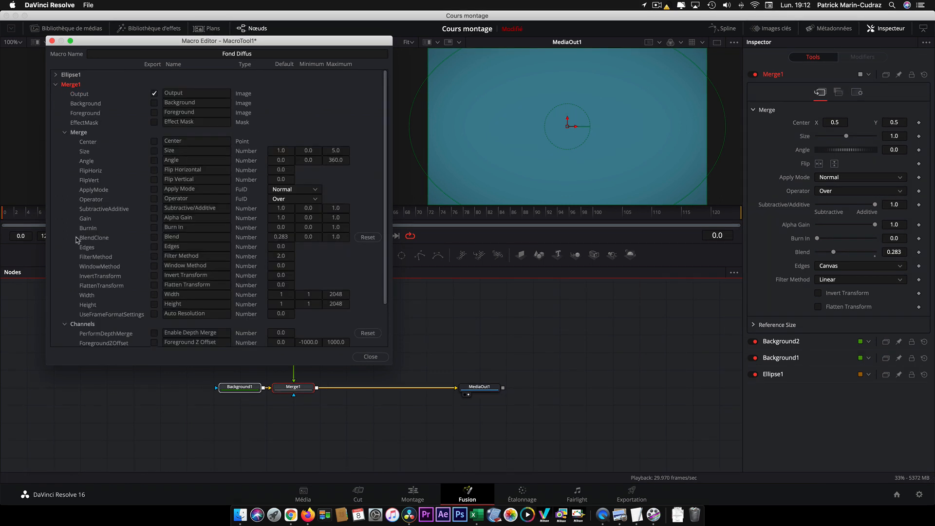
{"action": "left_click", "coordinate": [154, 240]}
{"action": "left_click", "coordinate": [191, 237]}
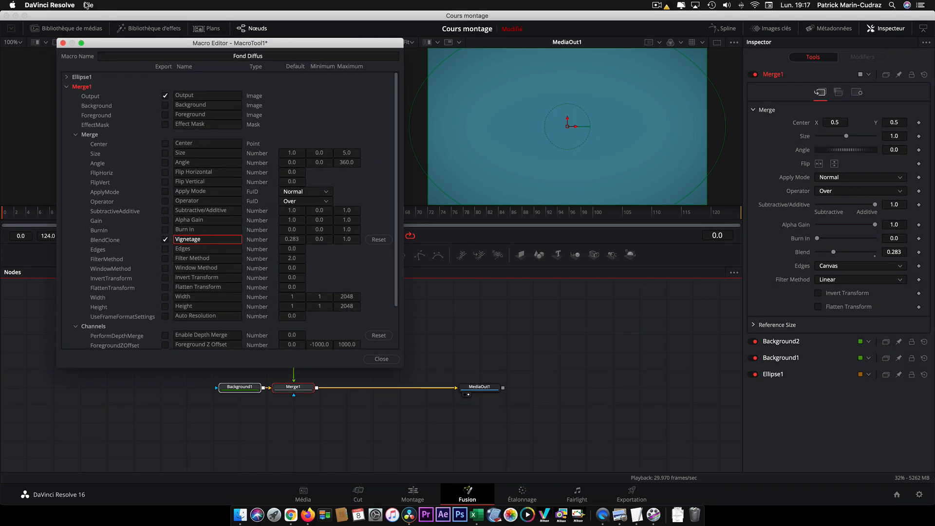
Save the macro as Fond Diffus.setting in DaVinci Resolve's Fusion/Templates/Edit/Titles folder and close the Macro Editor
{"action": "left_click", "coordinate": [86, 4]}
{"action": "left_click", "coordinate": [101, 34]}
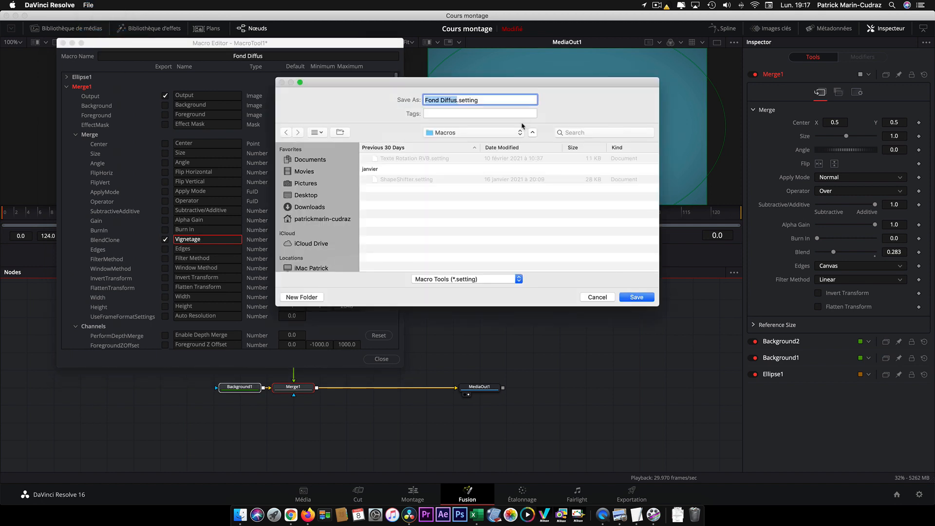
{"action": "left_click", "coordinate": [521, 135]}
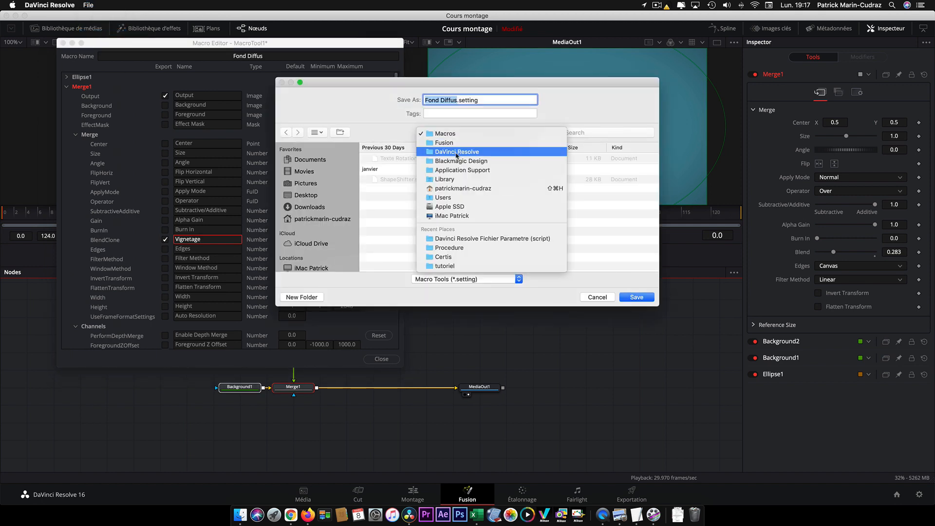
{"action": "left_click", "coordinate": [458, 153]}
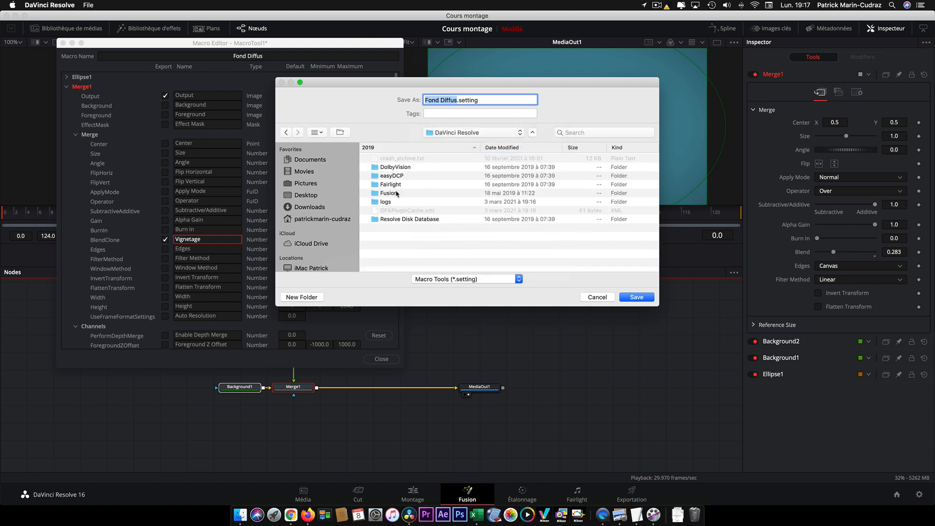
{"action": "double_click", "coordinate": [388, 194]}
{"action": "scroll", "coordinate": [398, 240], "scroll_direction": "down", "scroll_amount": 4}
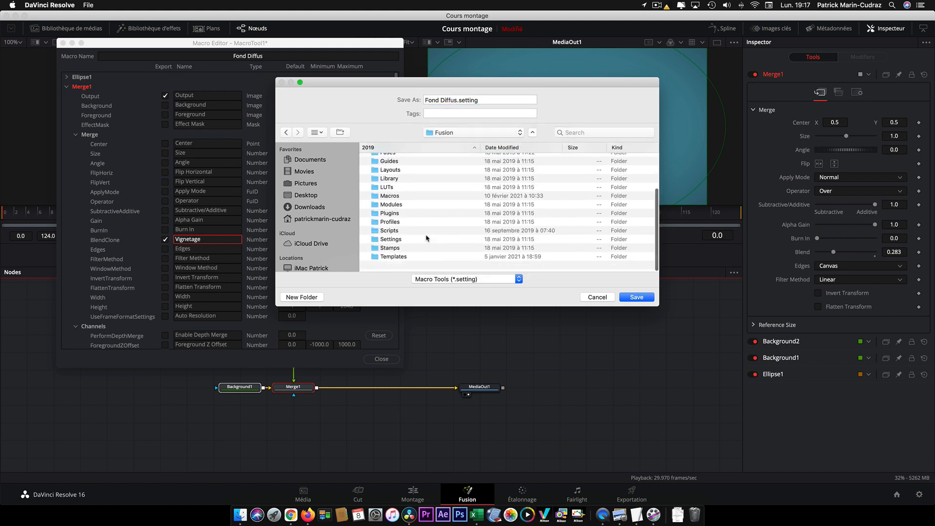
{"action": "double_click", "coordinate": [394, 267]}
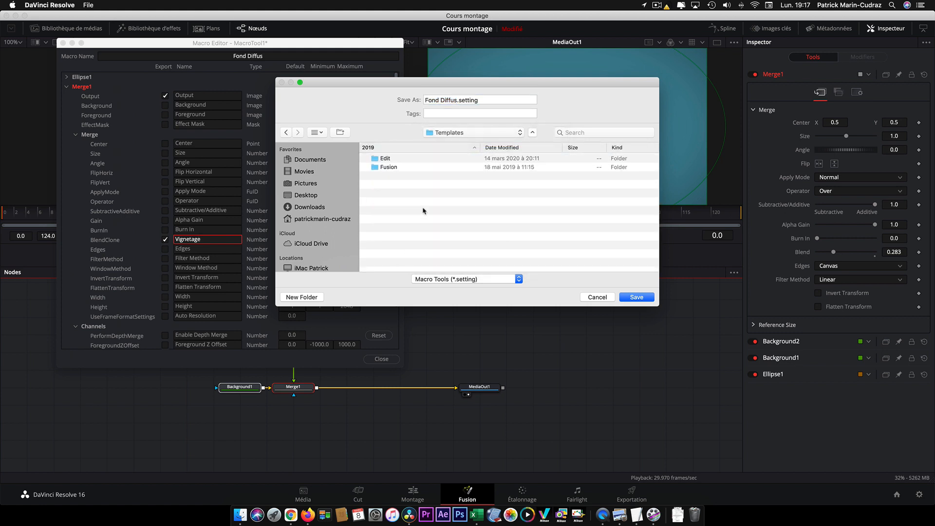
{"action": "double_click", "coordinate": [385, 159]}
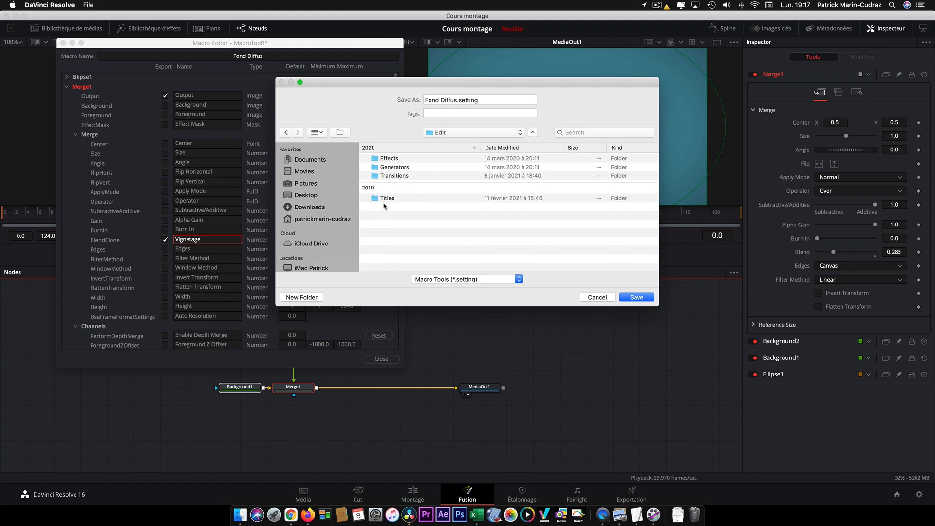
{"action": "left_click", "coordinate": [377, 199]}
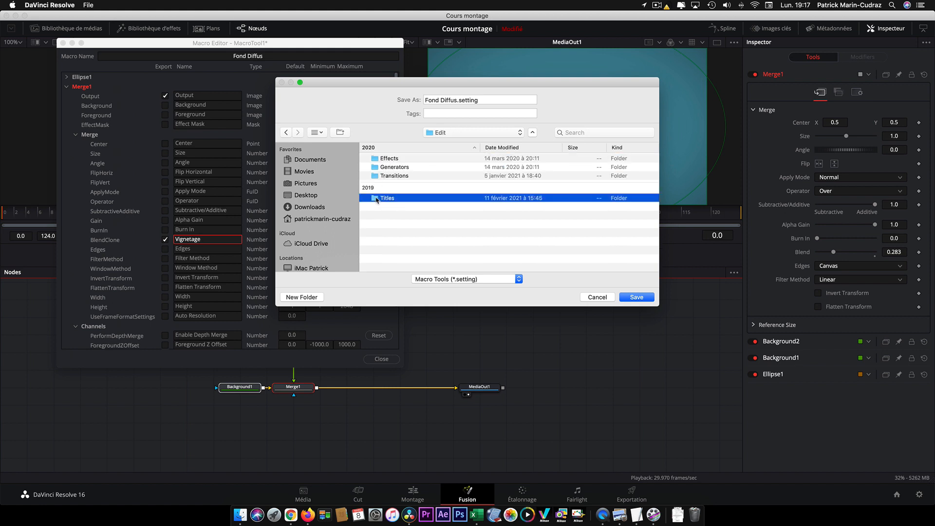
{"action": "double_click", "coordinate": [377, 199]}
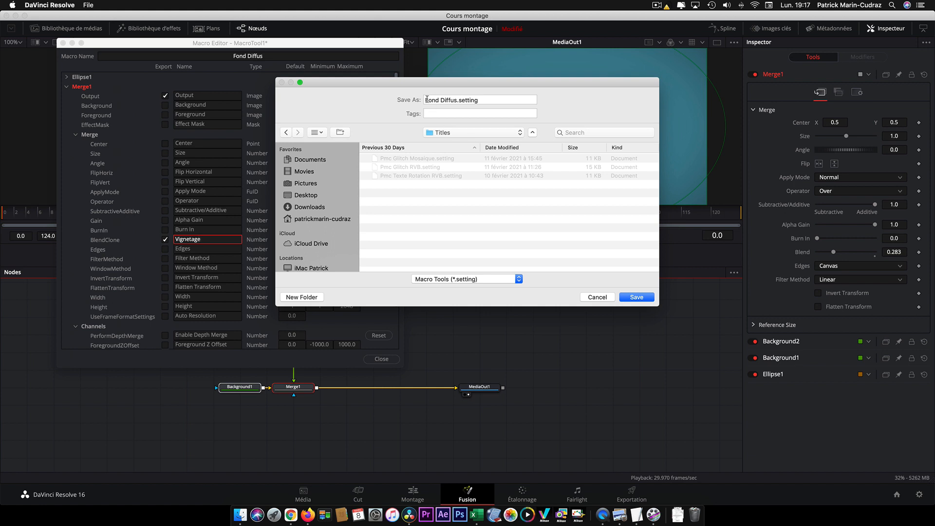
{"action": "left_click", "coordinate": [637, 297]}
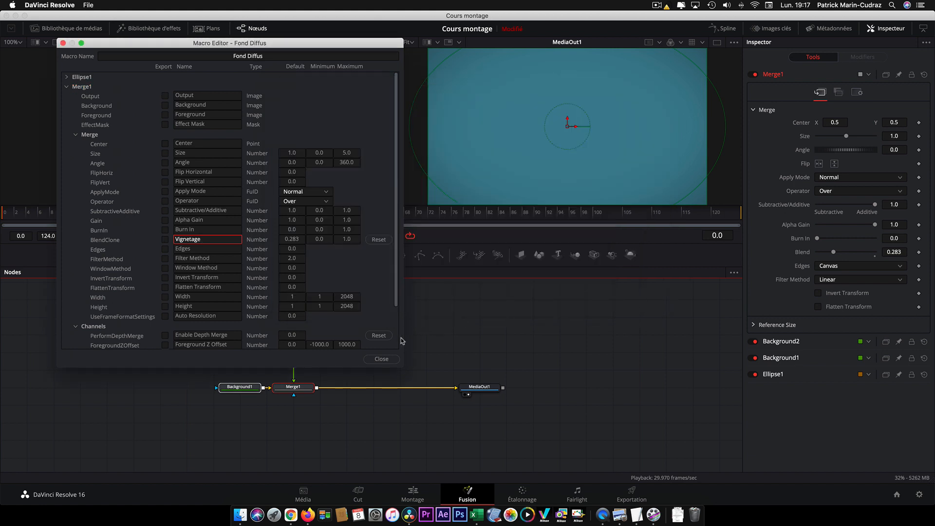
{"action": "left_click", "coordinate": [381, 359]}
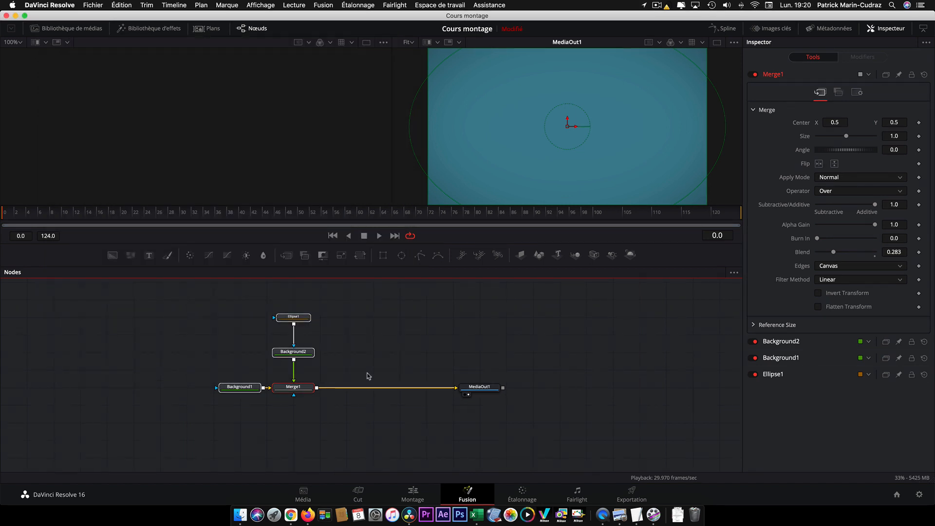
Quit DaVinci Resolve, saving the Cours montage project, and relaunch the program
{"action": "left_click", "coordinate": [51, 6]}
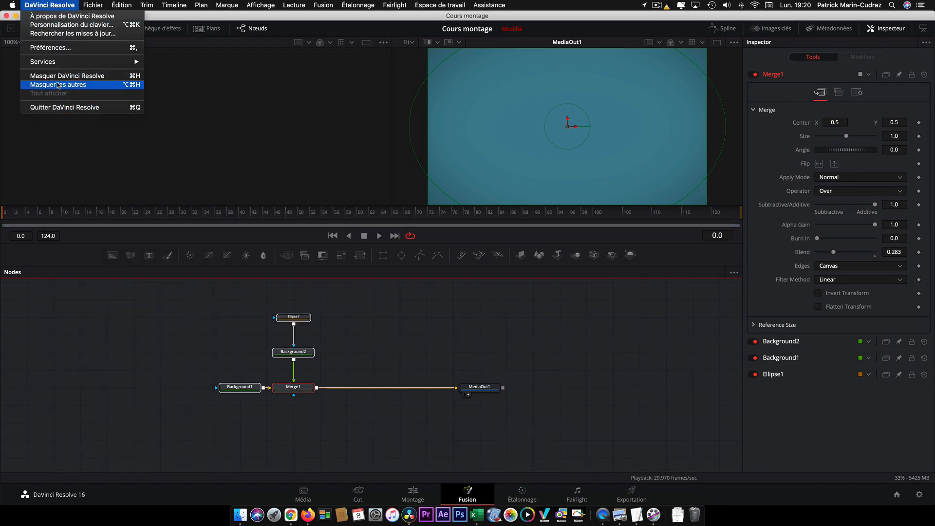
{"action": "left_click", "coordinate": [72, 108]}
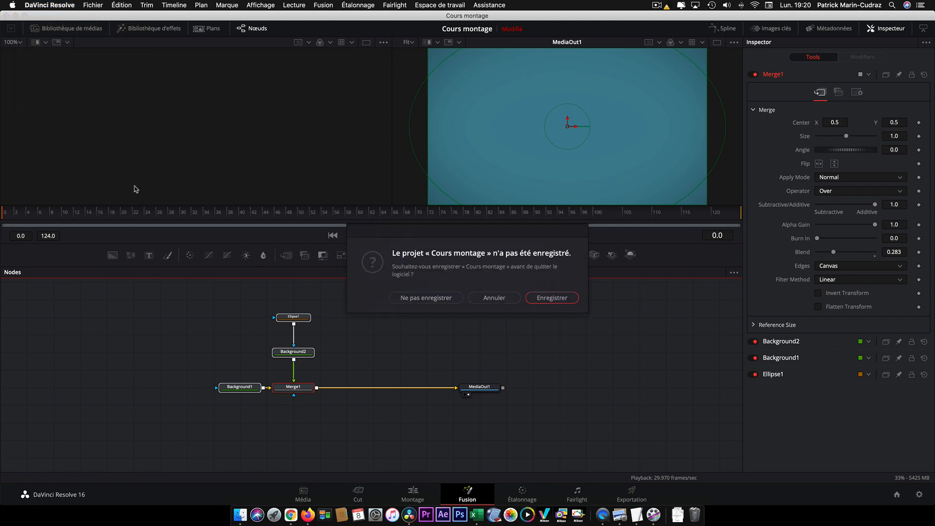
{"action": "left_click", "coordinate": [551, 298]}
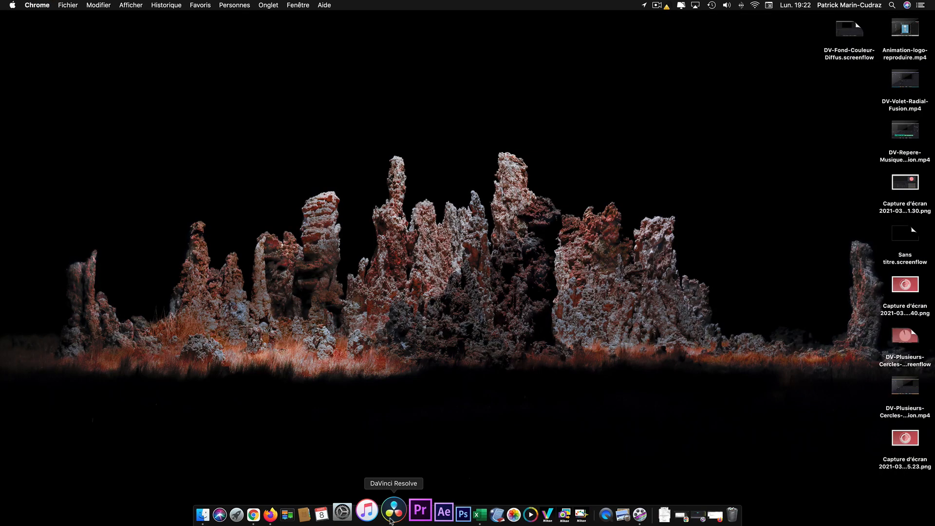
{"action": "left_click", "coordinate": [393, 516]}
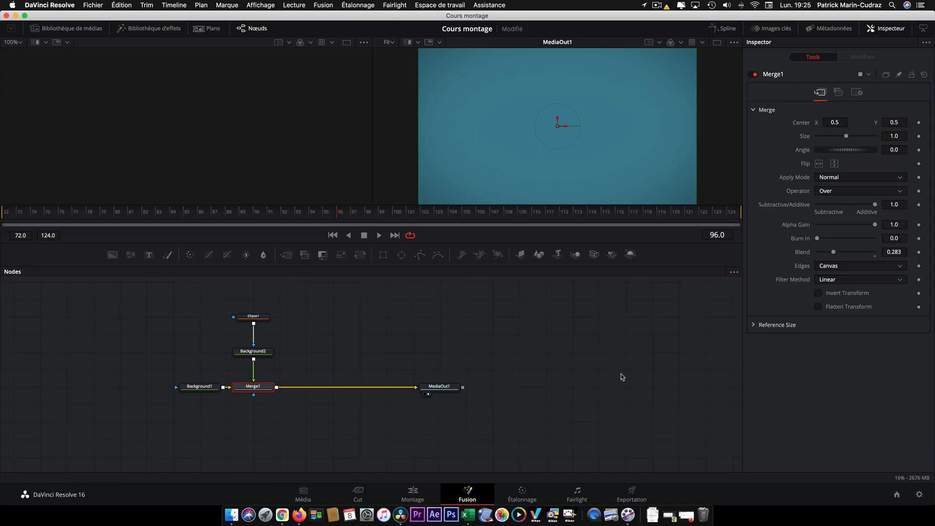
On the Montage page, shift the Fusion Composition clip away from the timeline start and place the Fond Diffus title at the start of Vidéo 2
{"action": "left_click", "coordinate": [414, 495]}
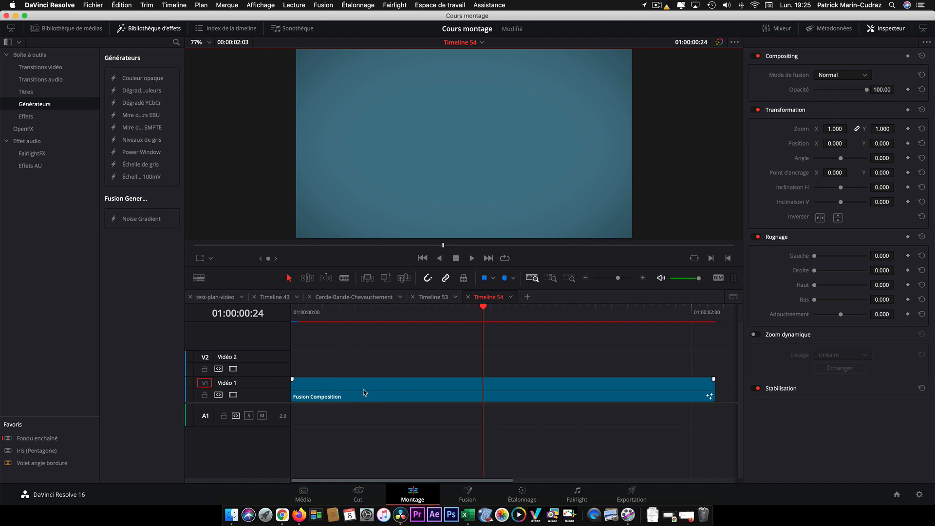
{"action": "left_click_drag", "start_coordinate": [363, 393], "coordinate": [603, 394]}
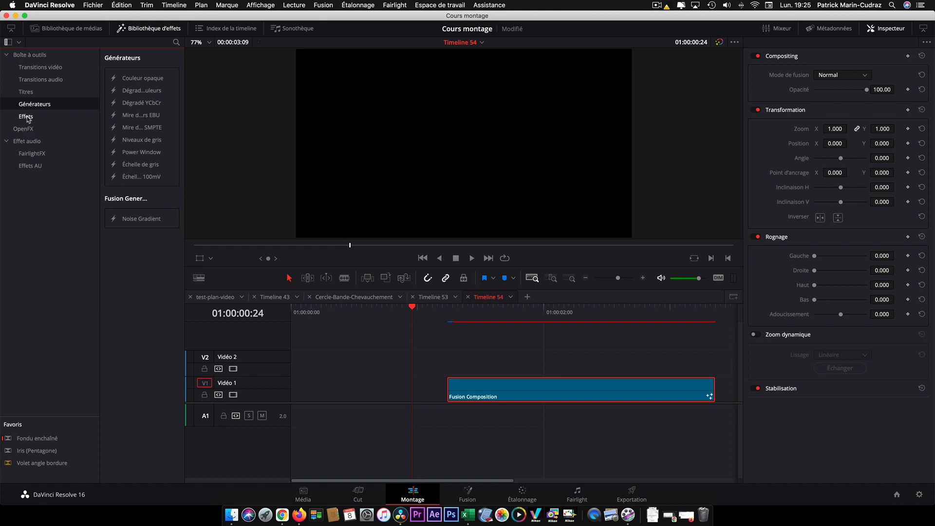
{"action": "left_click", "coordinate": [26, 92]}
{"action": "scroll", "coordinate": [155, 272], "scroll_direction": "down", "scroll_amount": 8}
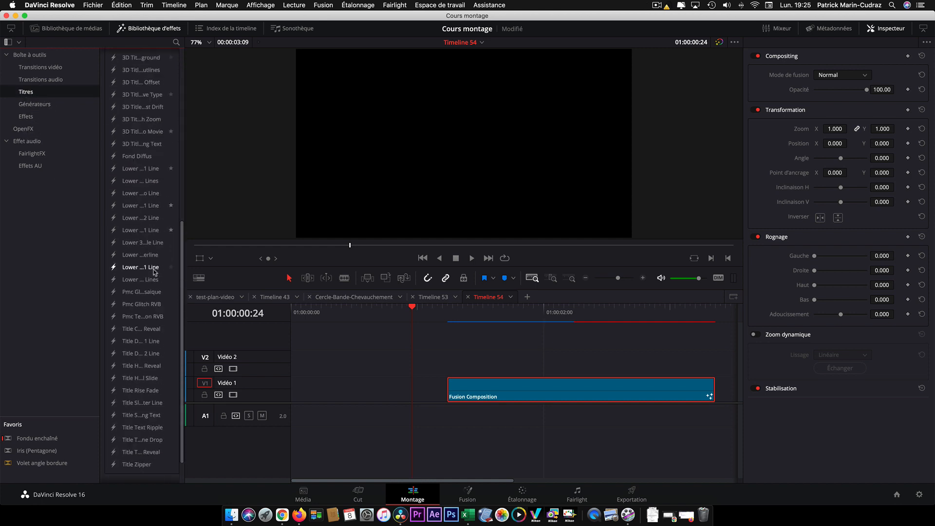
{"action": "scroll", "coordinate": [155, 272], "scroll_direction": "down", "scroll_amount": 2}
{"action": "scroll", "coordinate": [155, 272], "scroll_direction": "up", "scroll_amount": 3}
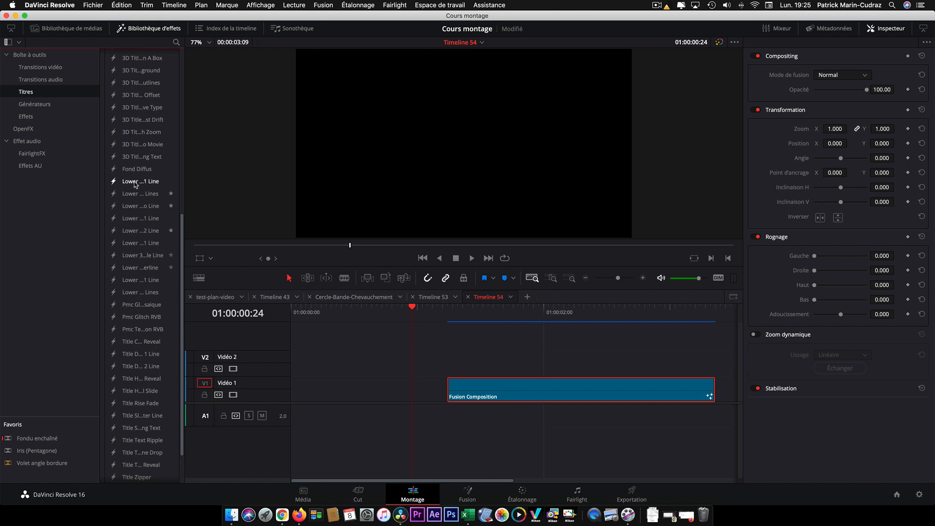
{"action": "left_click_drag", "start_coordinate": [131, 169], "coordinate": [294, 363]}
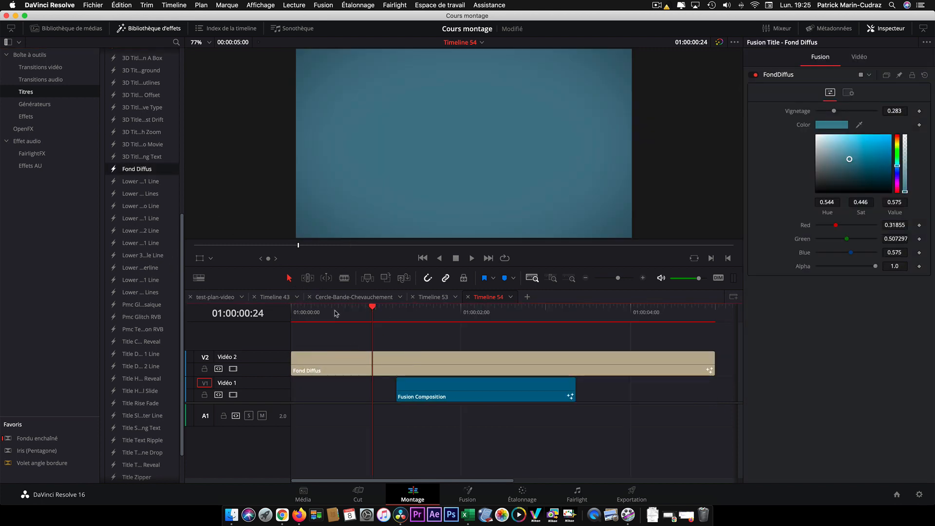
Recolour the Fond Diffus clip green with hue about 0.424, saturation 0.699 and value 0.512, and set Vignetage to about 0.669
{"action": "left_click", "coordinate": [346, 315]}
{"action": "left_click", "coordinate": [367, 365]}
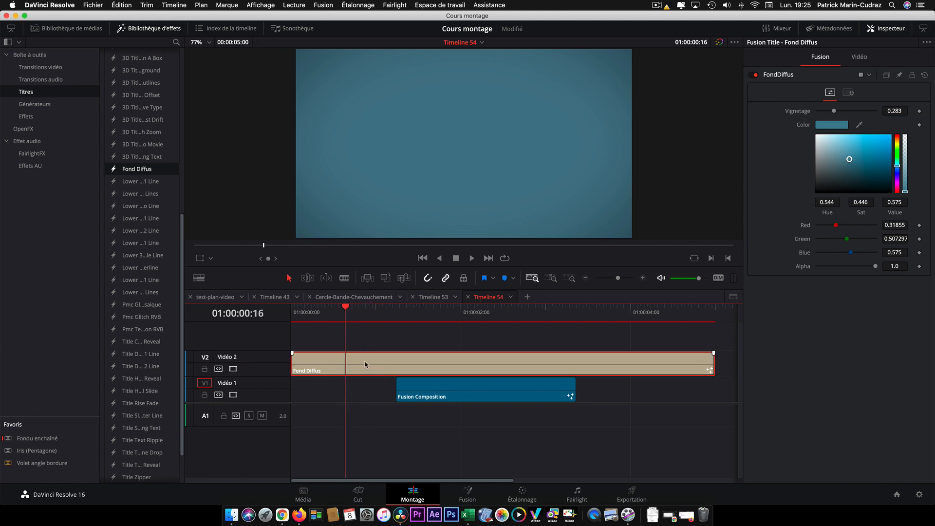
{"action": "left_click_drag", "start_coordinate": [851, 161], "coordinate": [899, 164]}
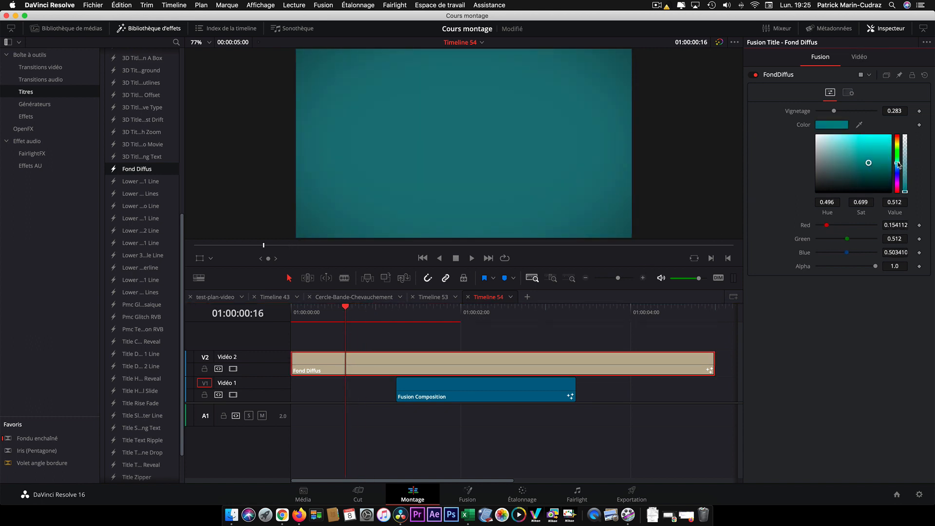
{"action": "left_click_drag", "start_coordinate": [834, 111], "coordinate": [858, 113]}
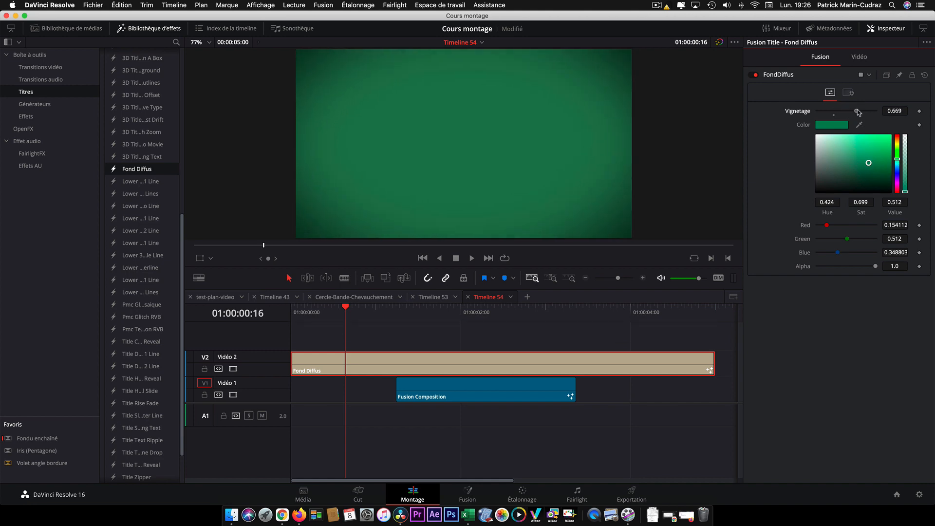